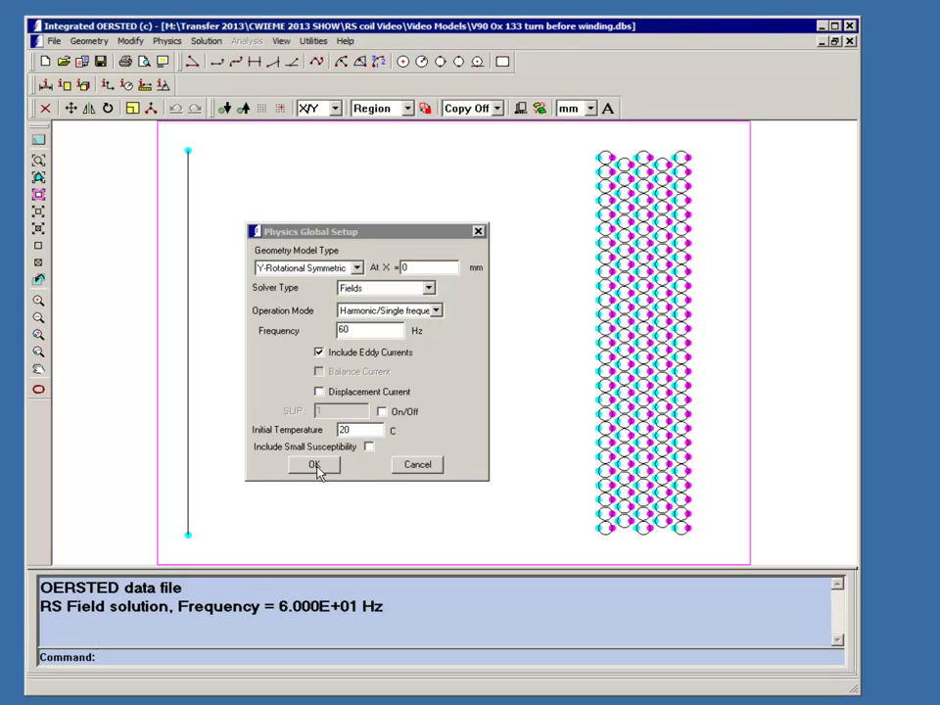
Step: Confirm the global physics settings and start assigning an eddy-current voltage winding
click(314, 465)
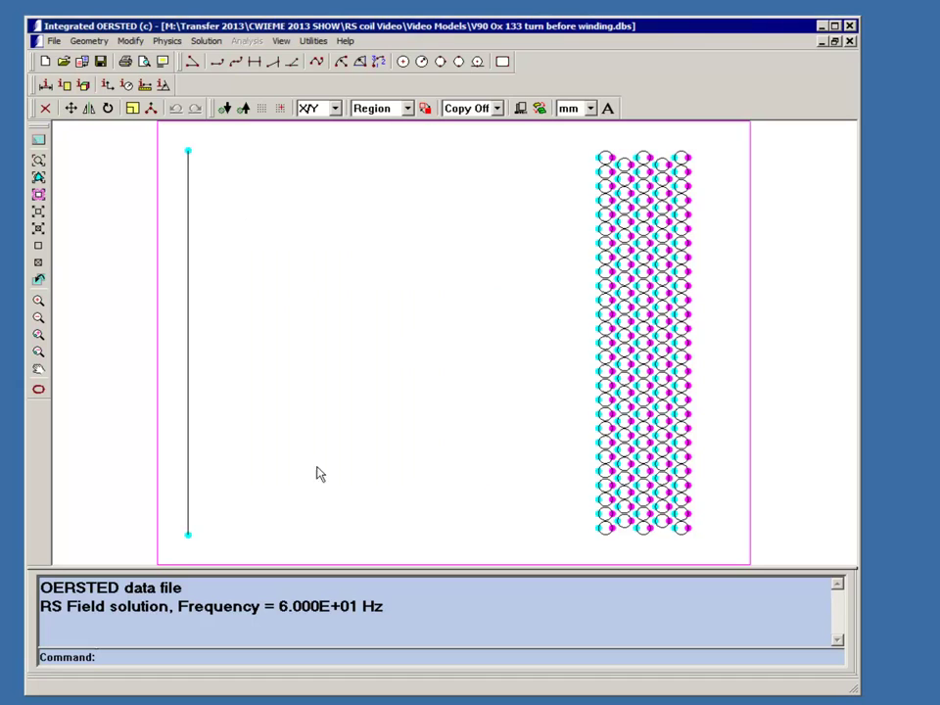
click(166, 40)
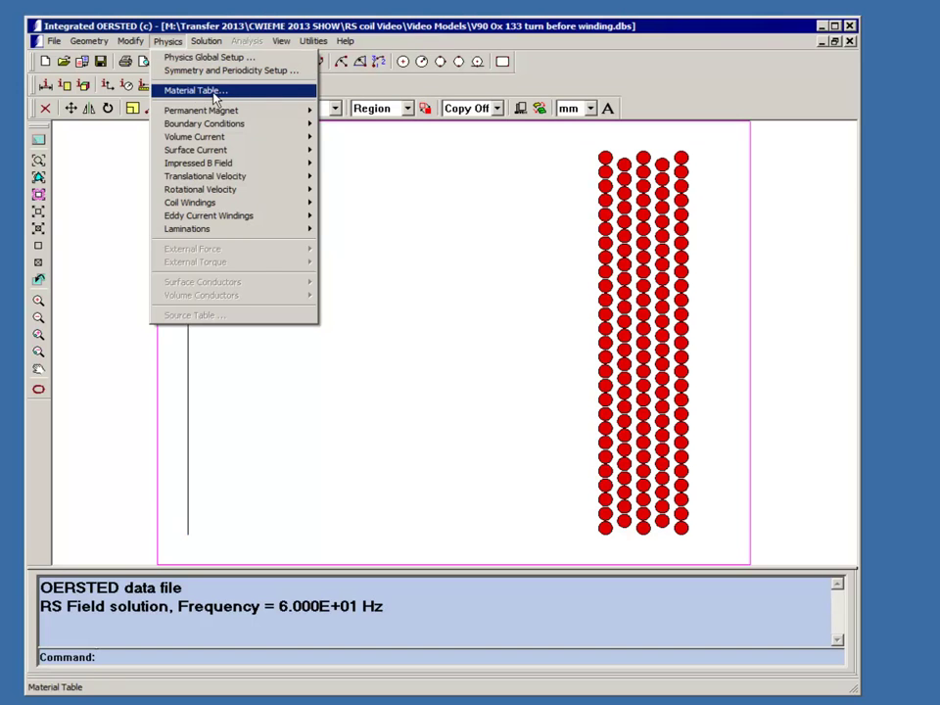
click(173, 43)
click(177, 45)
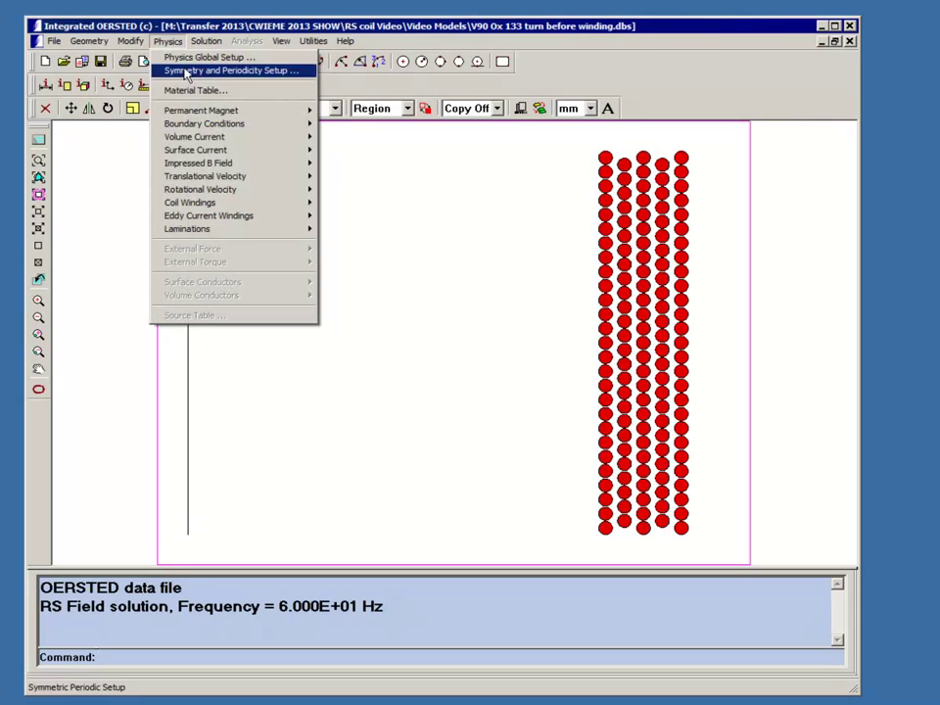
mouse_move(235, 223)
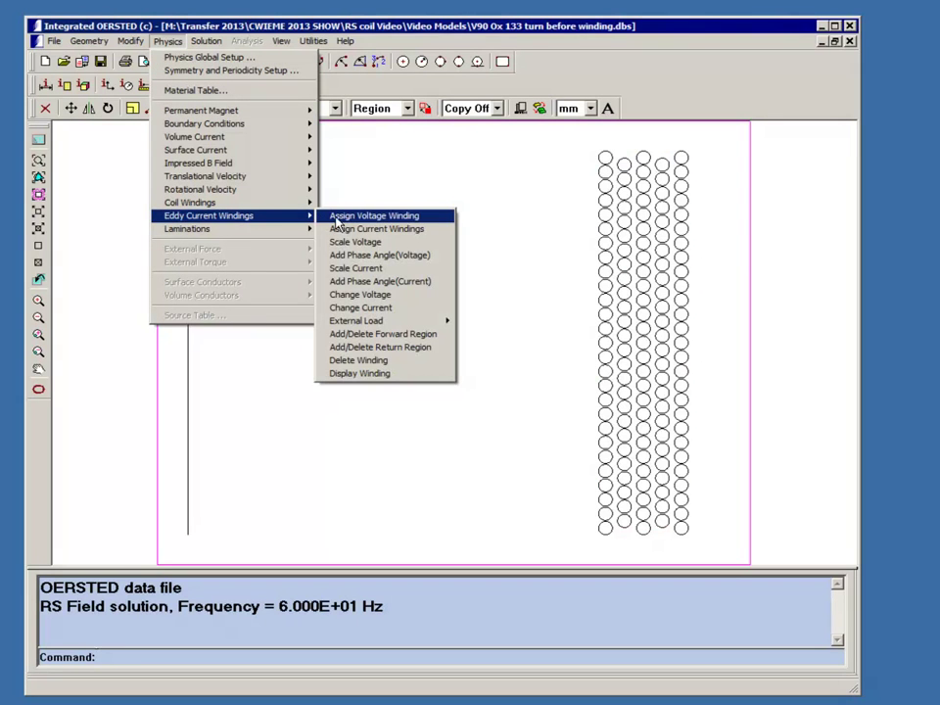
click(378, 217)
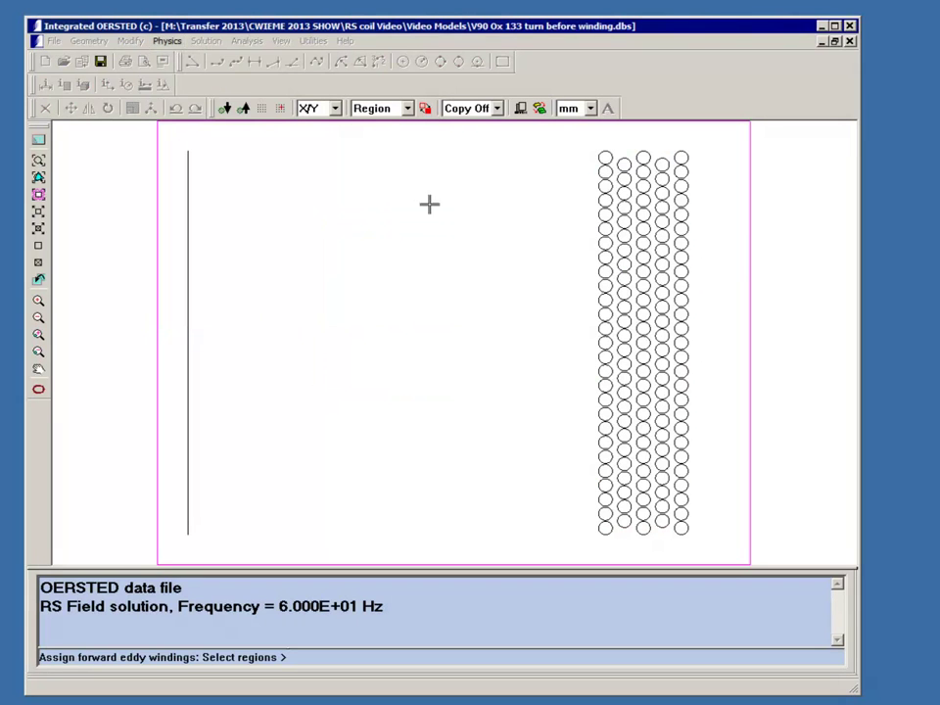
Step: Box-select all 133 conductors as the winding and drive it at 1 V, 0° phase
click(409, 111)
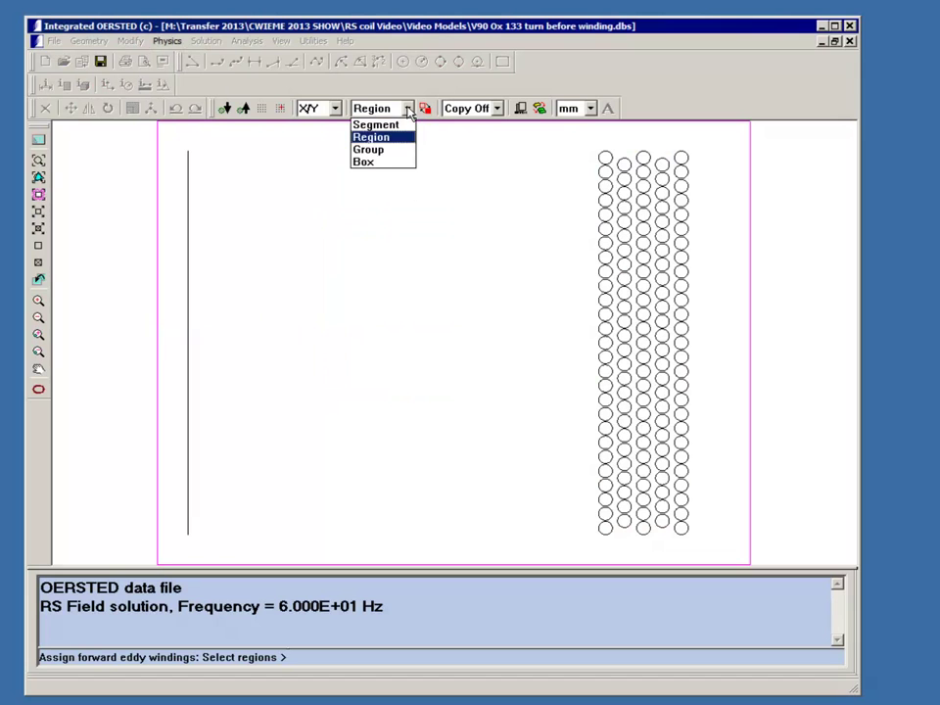
click(383, 160)
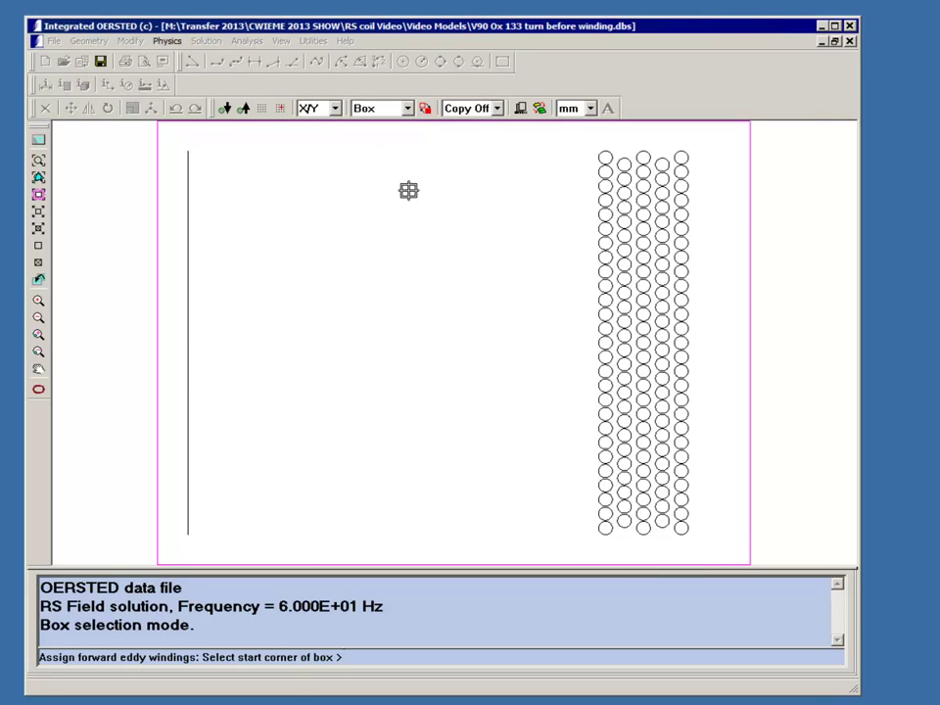
click(555, 543)
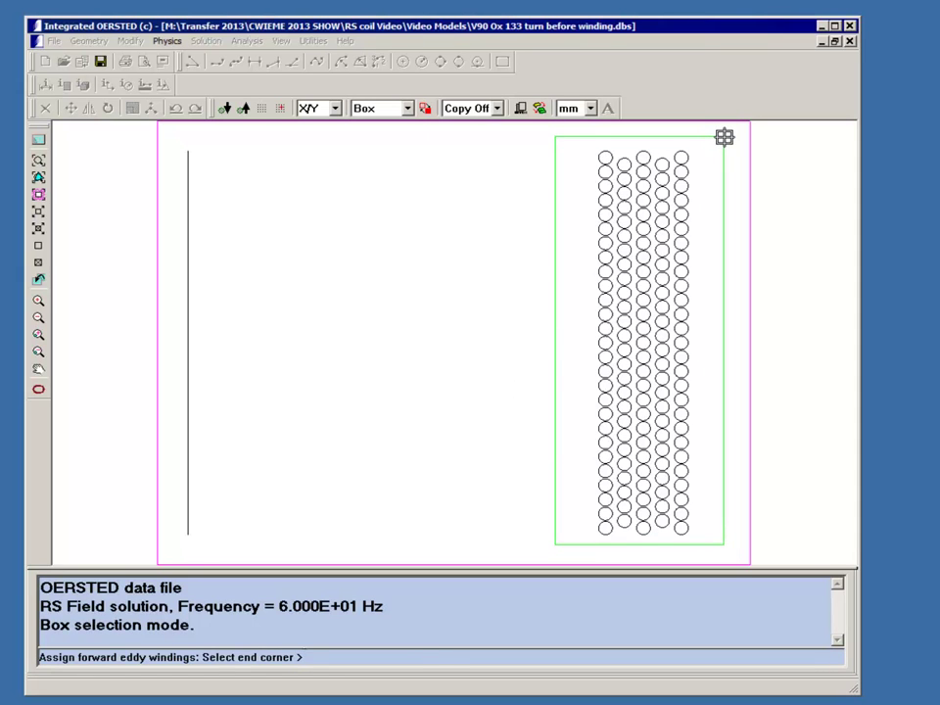
click(722, 136)
right_click(468, 217)
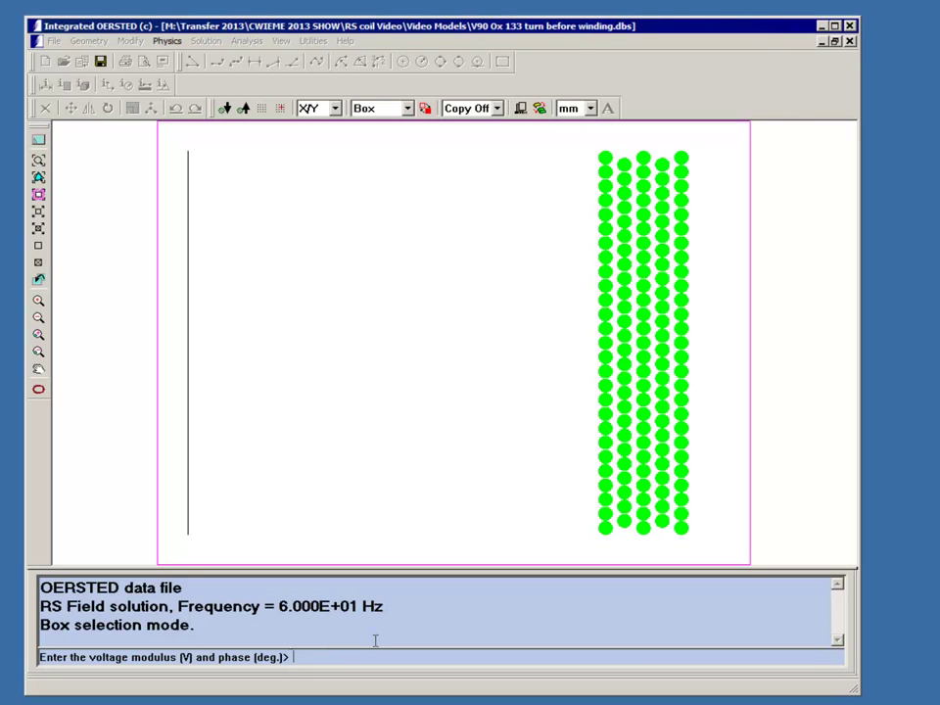
text(1 0)
key(Return)
key(Escape)
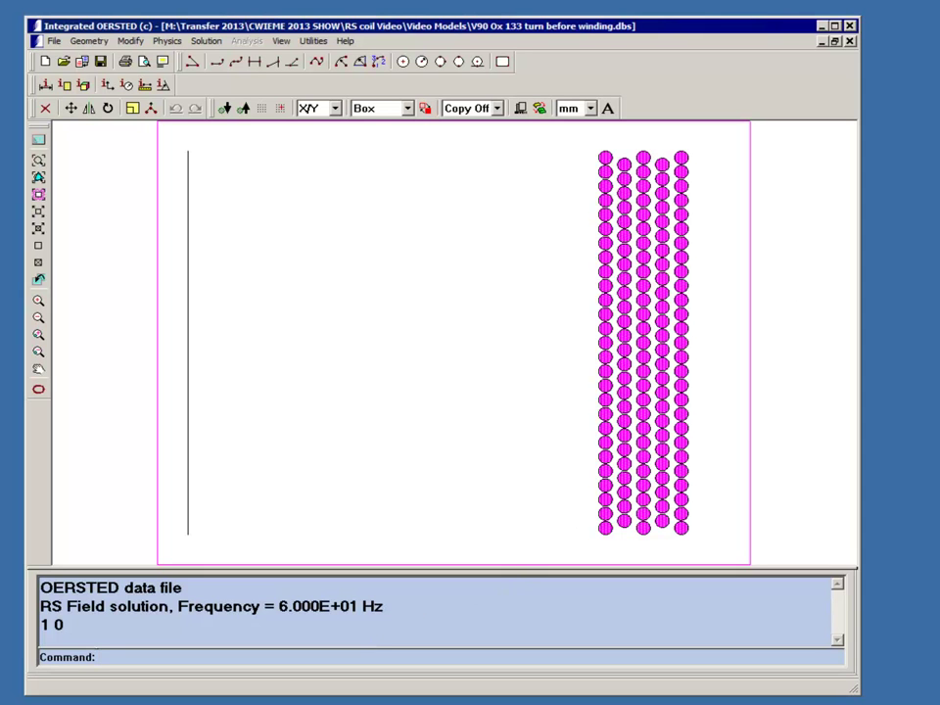
Step: Switch to the solved V90 EC Wdg BEM 60Hz model window
mouse_move(935, 352)
click(927, 228)
click(636, 249)
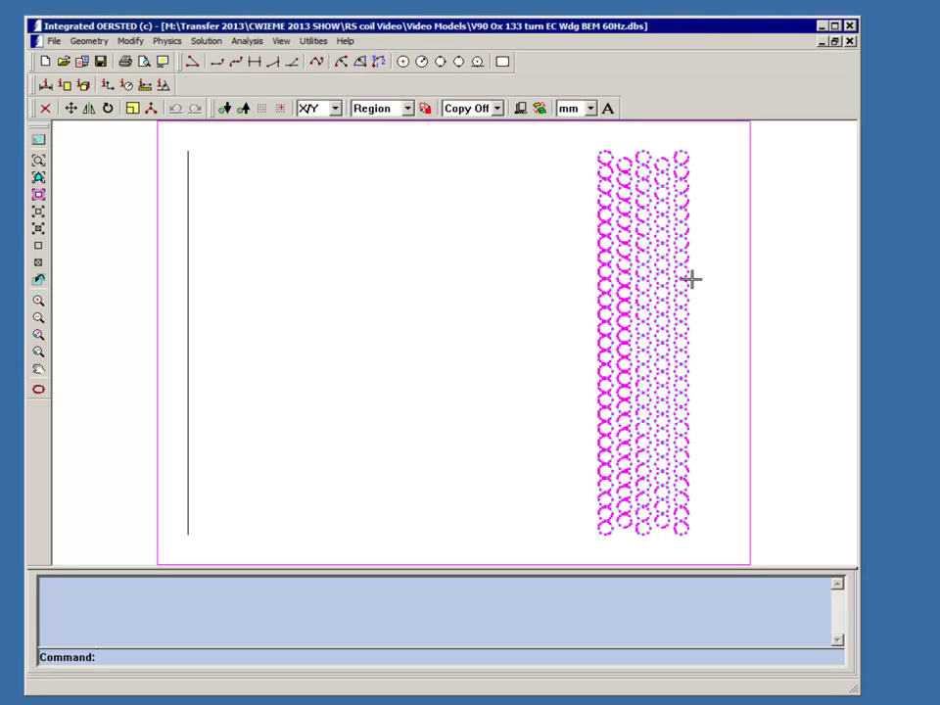
Step: Compute the winding's source resistance by picking a conductor, giving 6.660E-01 ohms
click(249, 42)
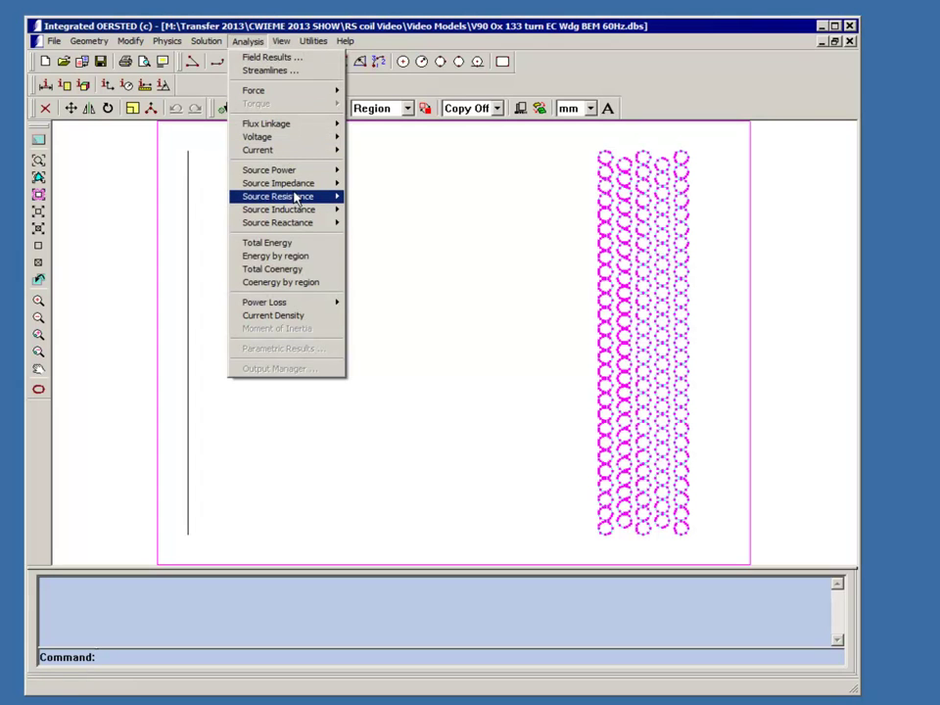
mouse_move(304, 194)
click(370, 210)
click(604, 157)
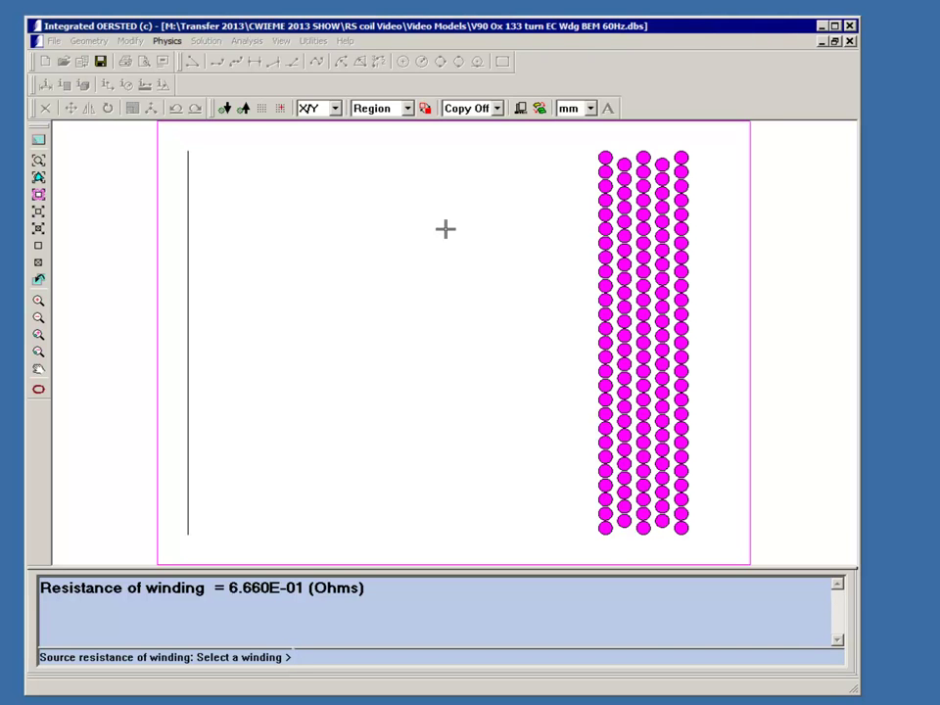
key(Escape)
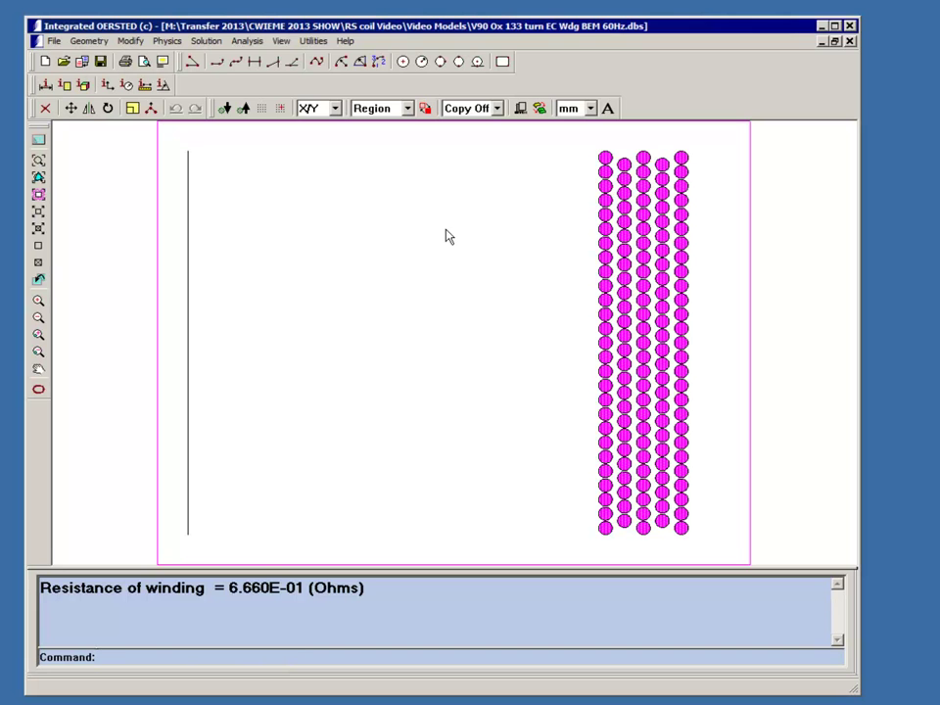
Step: Compute the winding's source inductance from a picked conductor, giving 1.051E-03 H
click(245, 41)
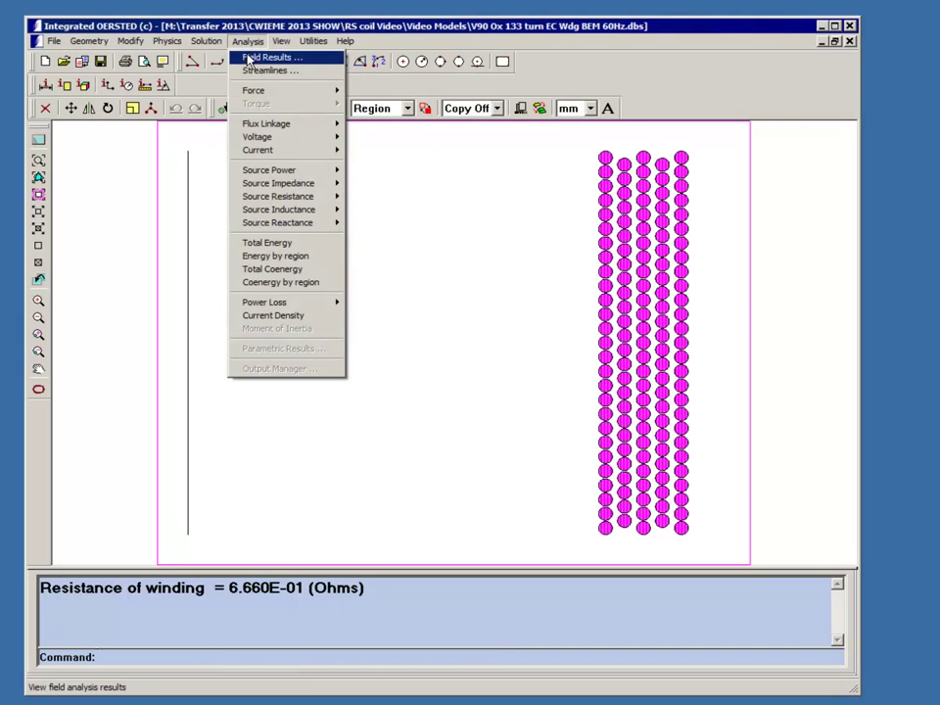
mouse_move(299, 212)
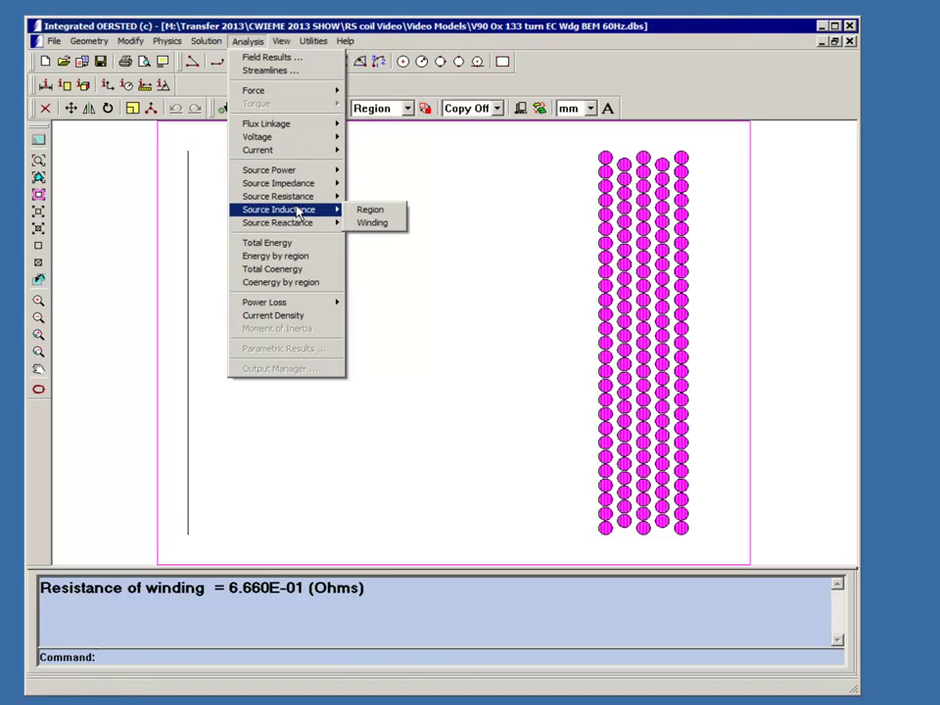
click(372, 223)
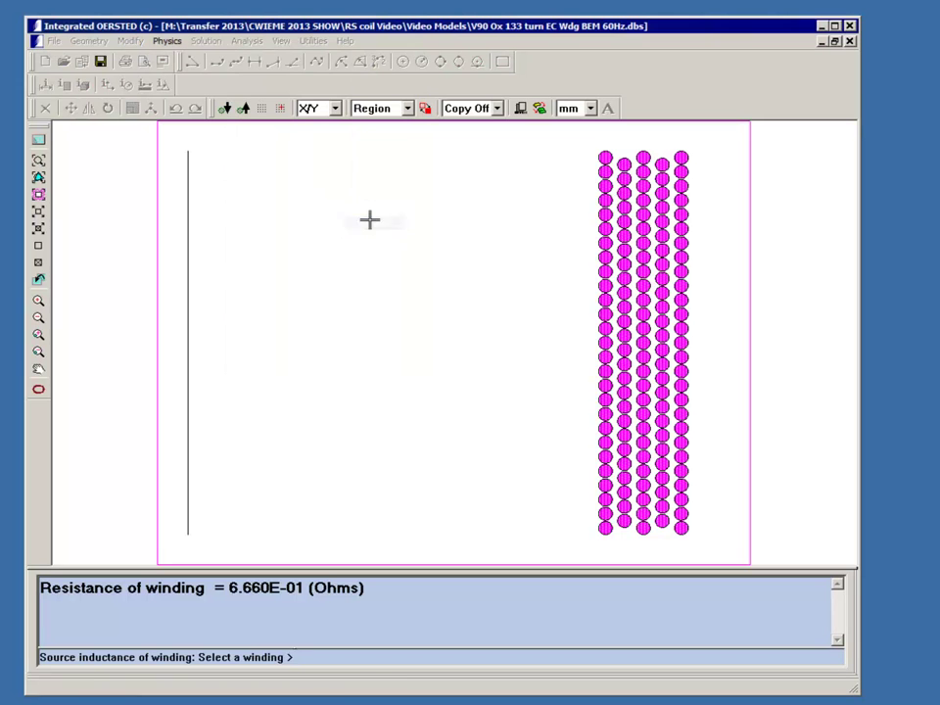
click(604, 156)
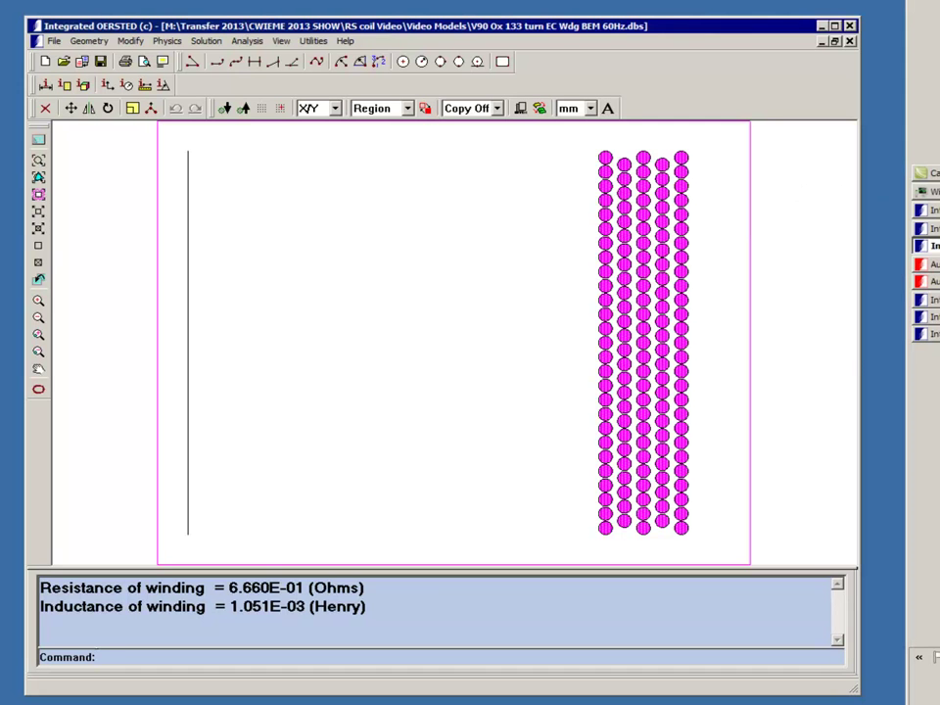
Step: Open the V91 frequency-sweep results and select winding current and source resistance
click(930, 245)
click(768, 308)
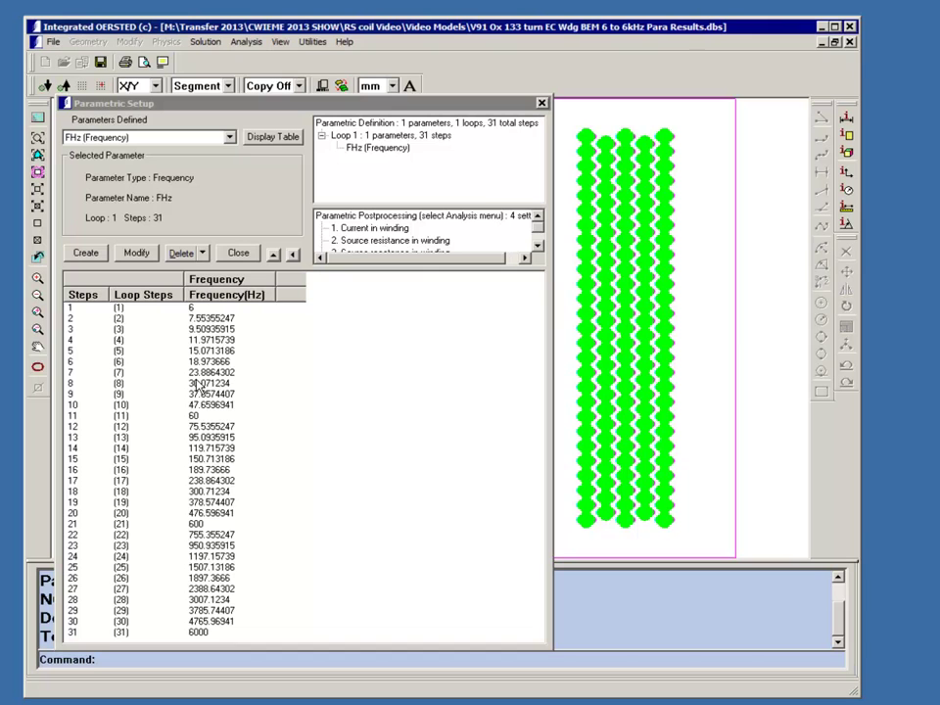
click(402, 229)
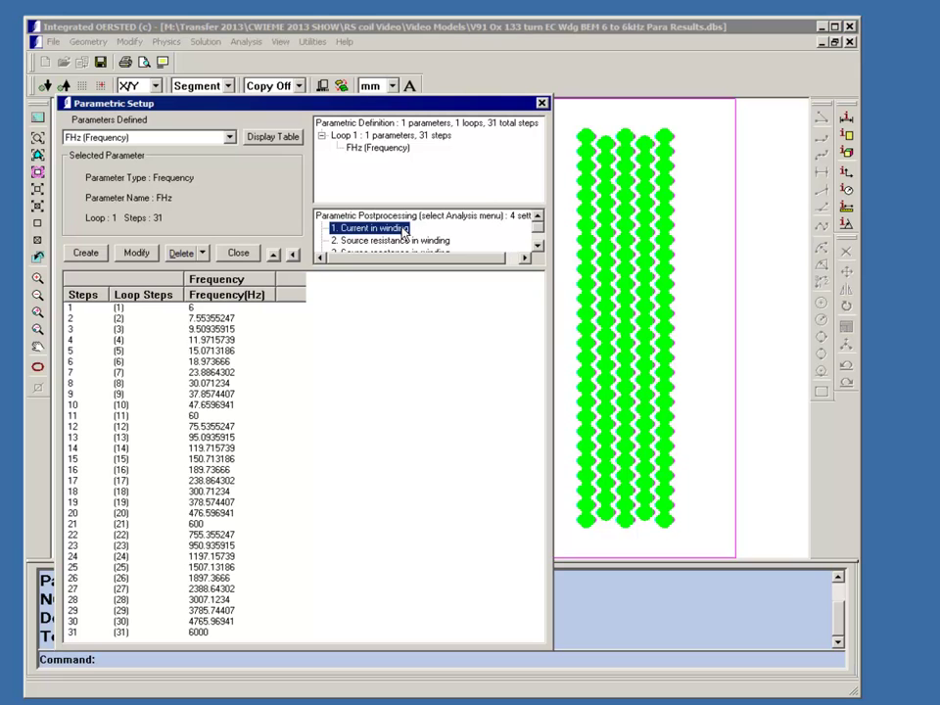
click(343, 241)
Step: Plot the selected sweep results against frequency in AutoGraph
click(538, 245)
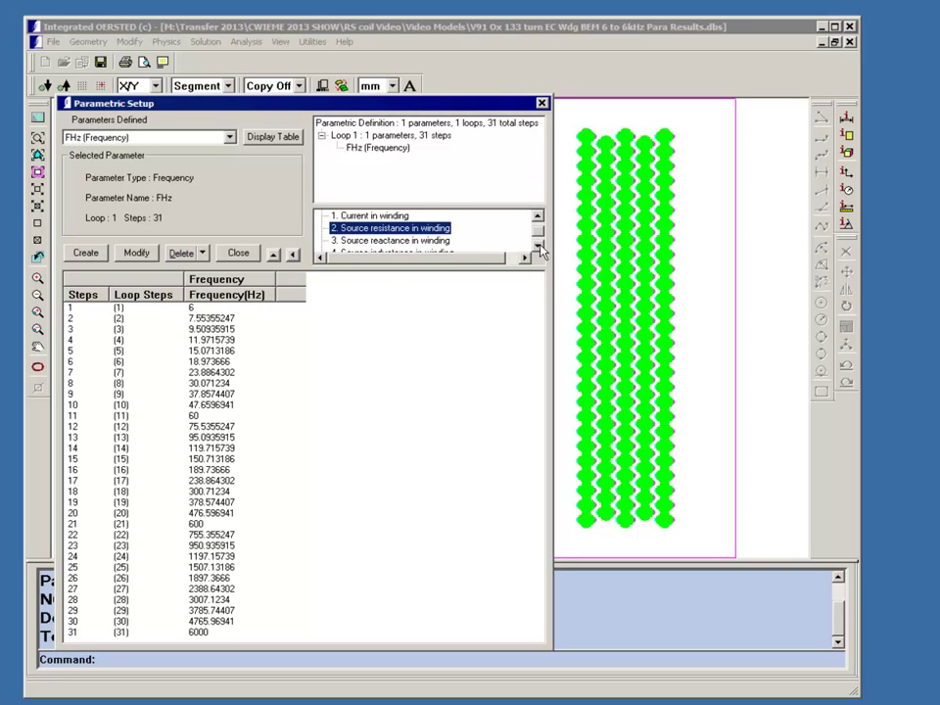
click(538, 246)
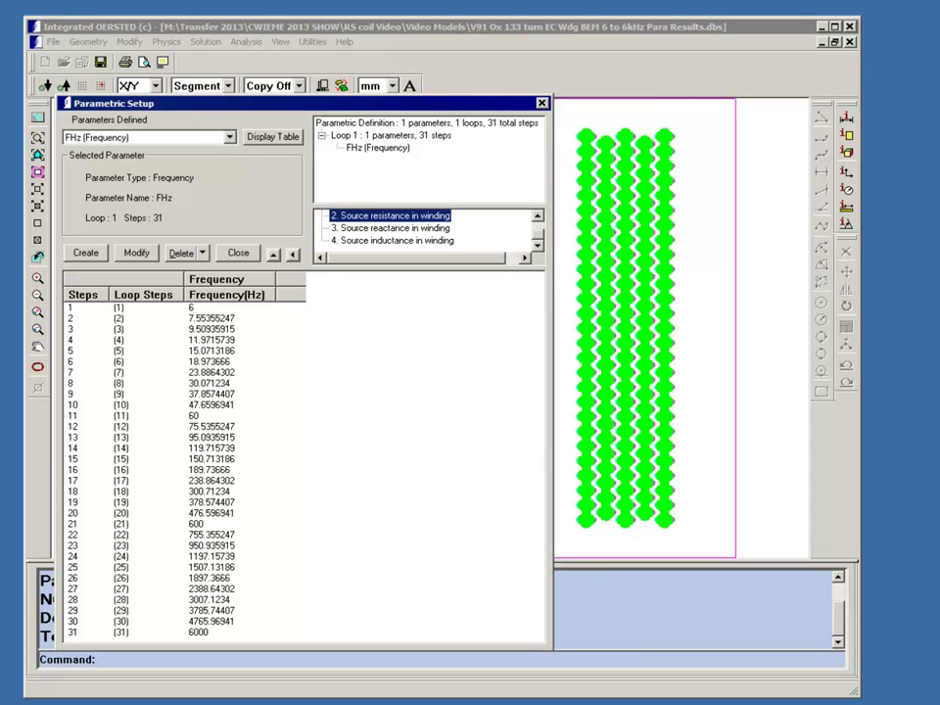
click(929, 264)
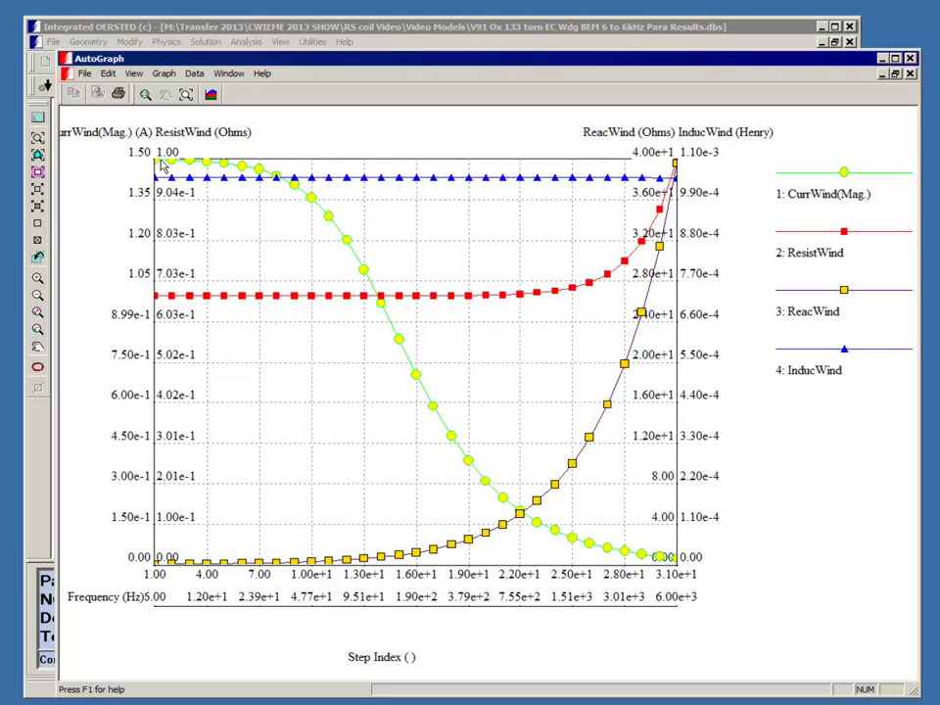
Step: Bring the V91 666mOhm Coil Winding Model before coil window to the front
mouse_move(160, 166)
mouse_move(156, 304)
mouse_move(523, 301)
mouse_move(574, 294)
mouse_move(661, 218)
mouse_move(607, 406)
mouse_move(165, 570)
mouse_move(590, 184)
mouse_move(935, 352)
click(928, 227)
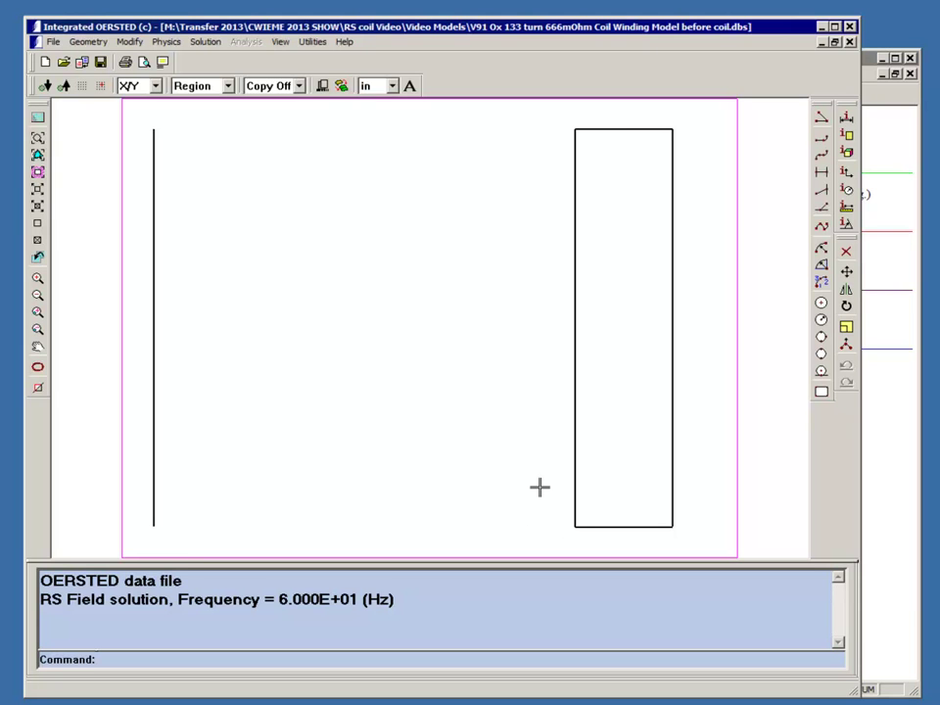
Step: Assign the right rectangle as a coil: 0.666 Ω resistance, 133 turns, positive polarity
click(168, 42)
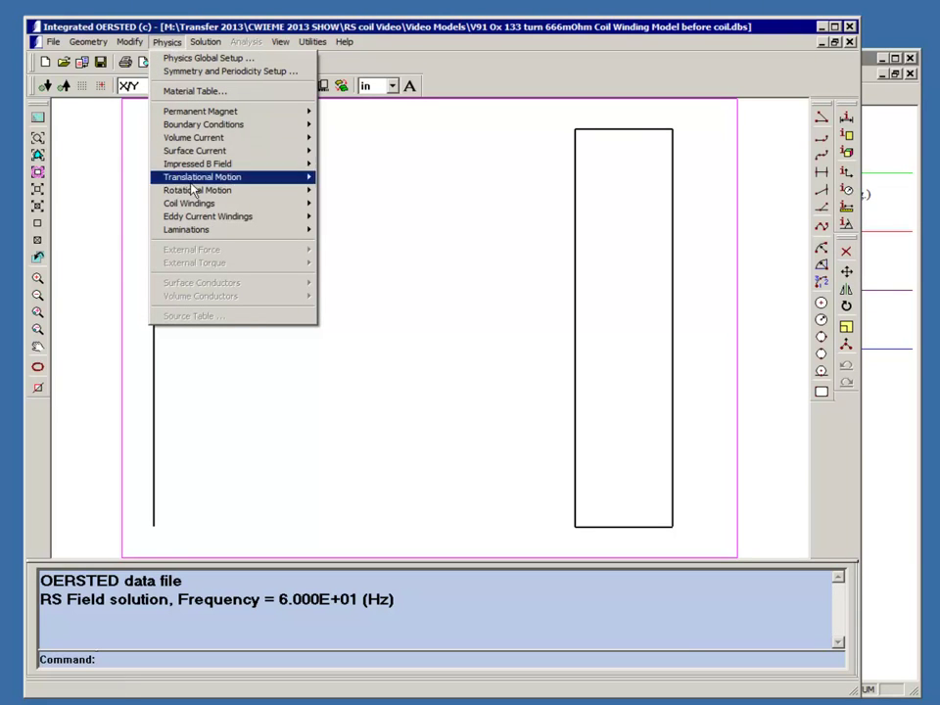
mouse_move(216, 209)
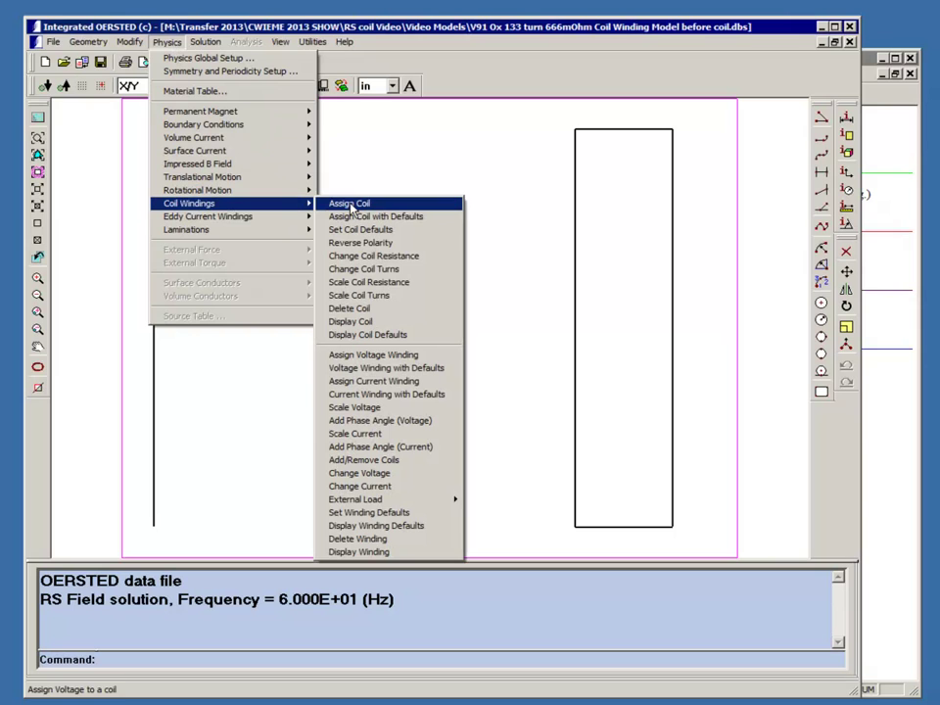
click(349, 204)
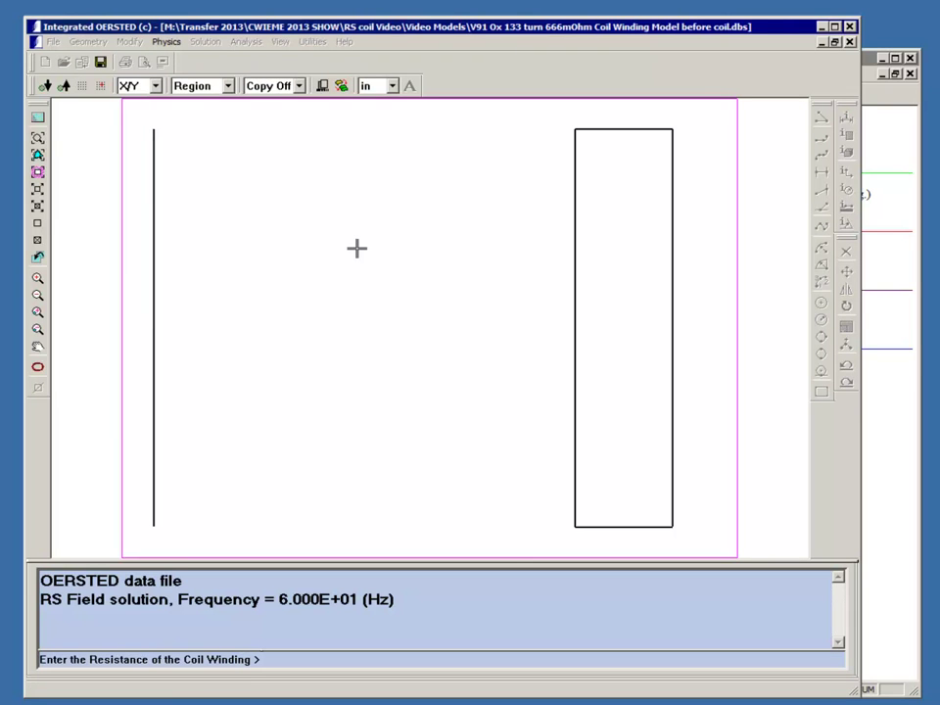
text(0.)
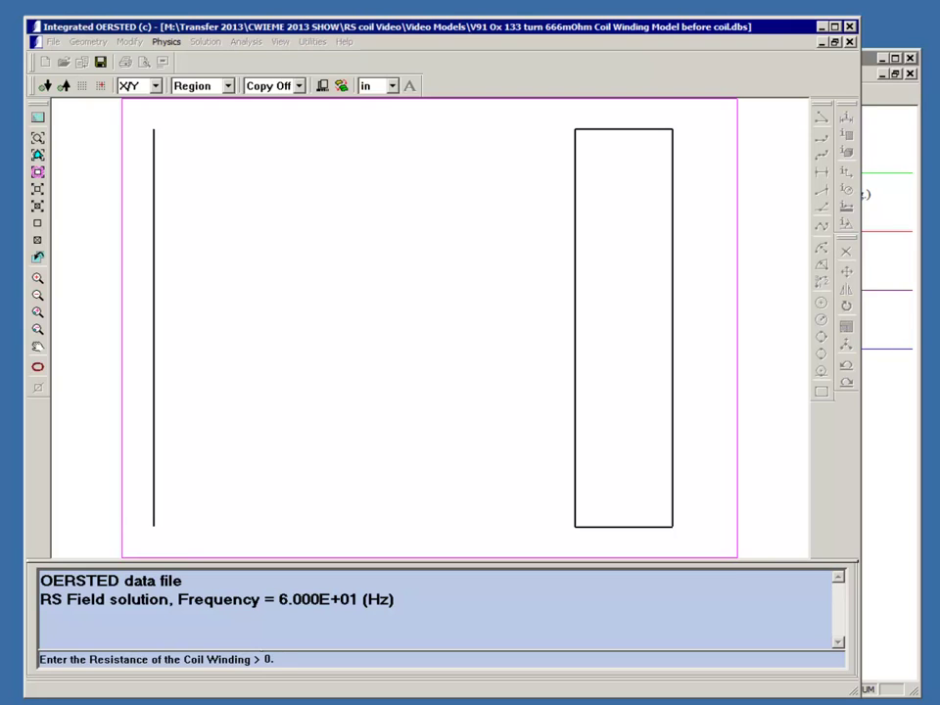
text(666)
key(Return)
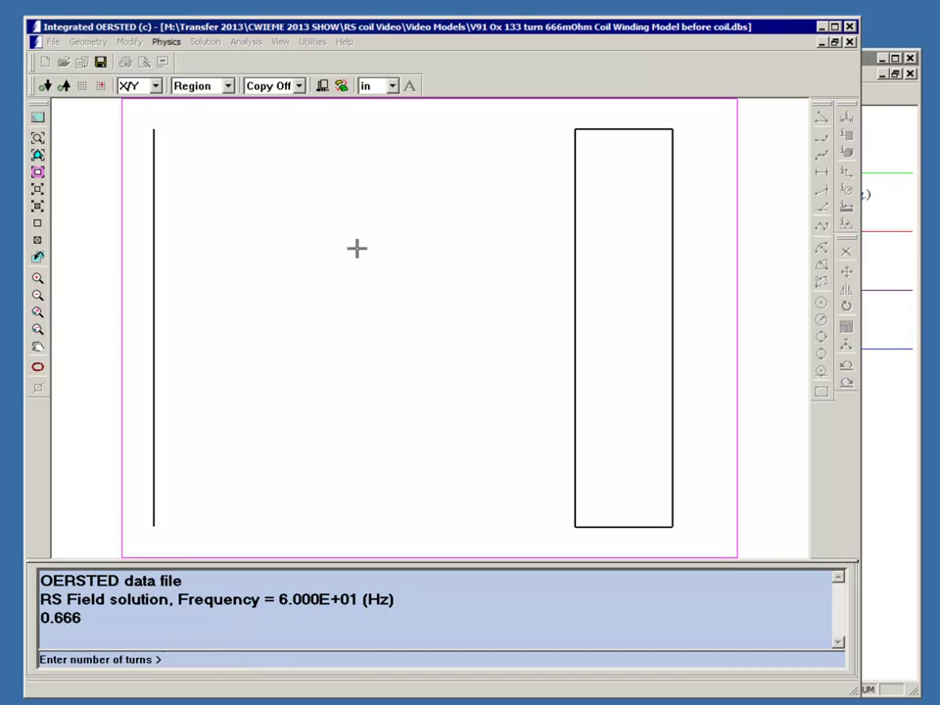
text(133)
key(Return)
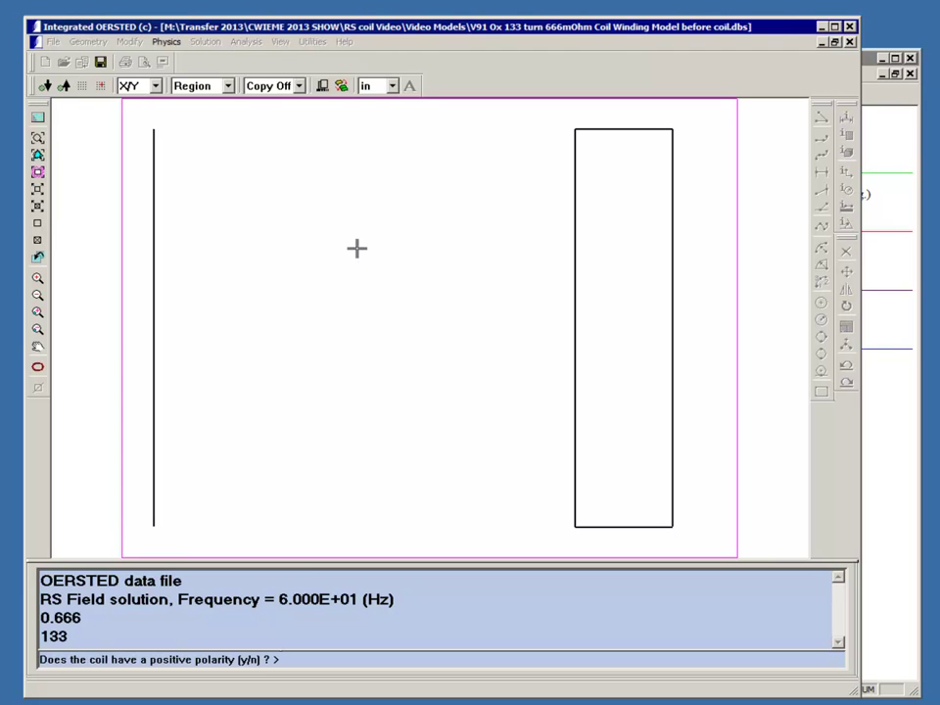
text(y)
key(Return)
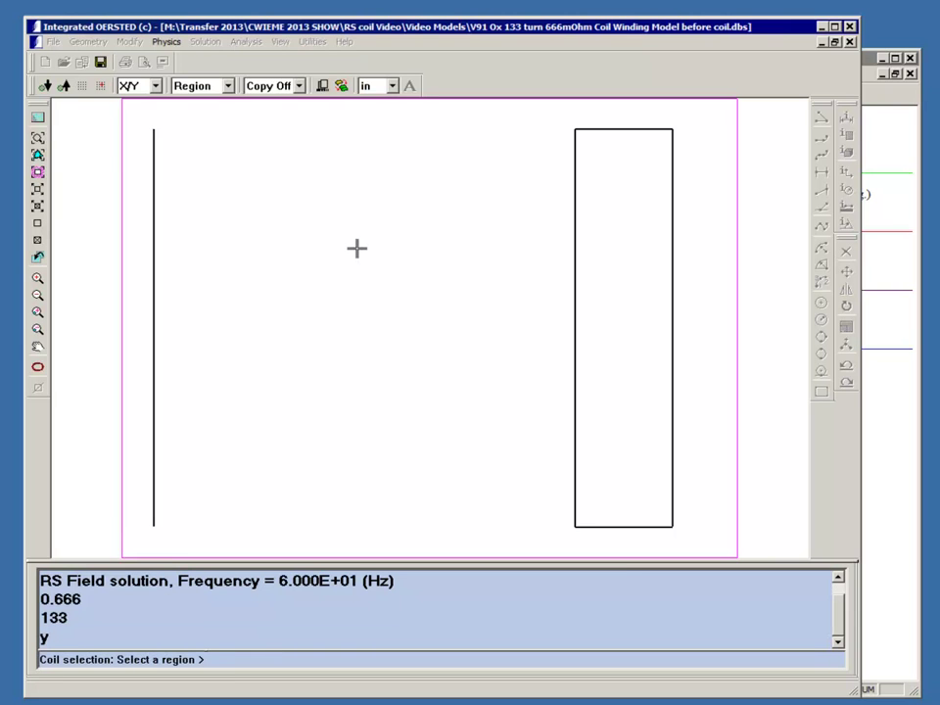
click(608, 214)
right_click(441, 218)
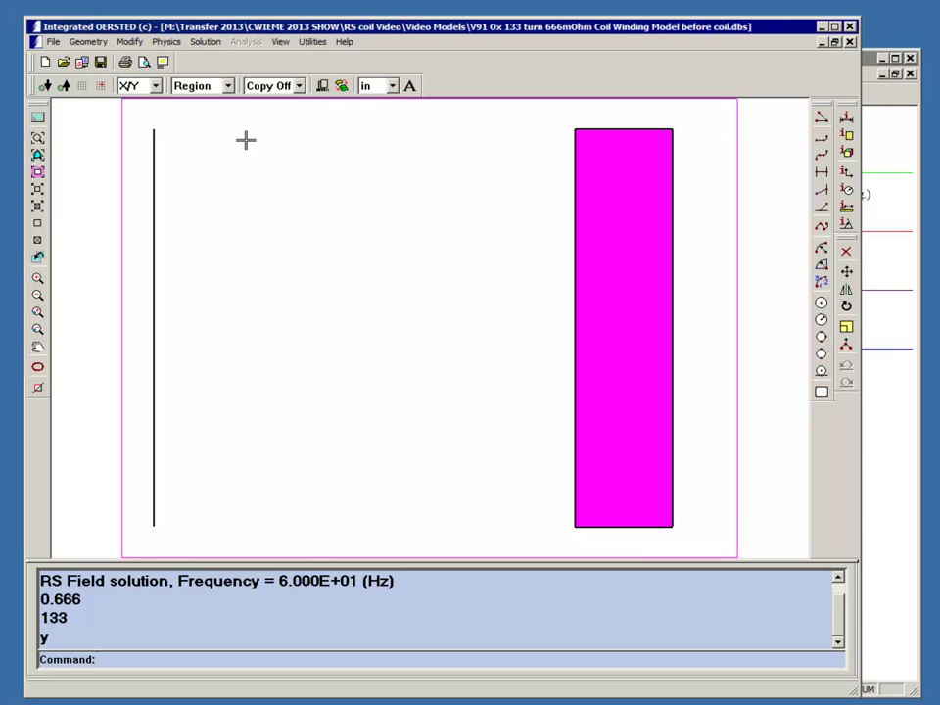
Step: Make the coil a 1 V, 0° voltage winding and run the solver
click(168, 42)
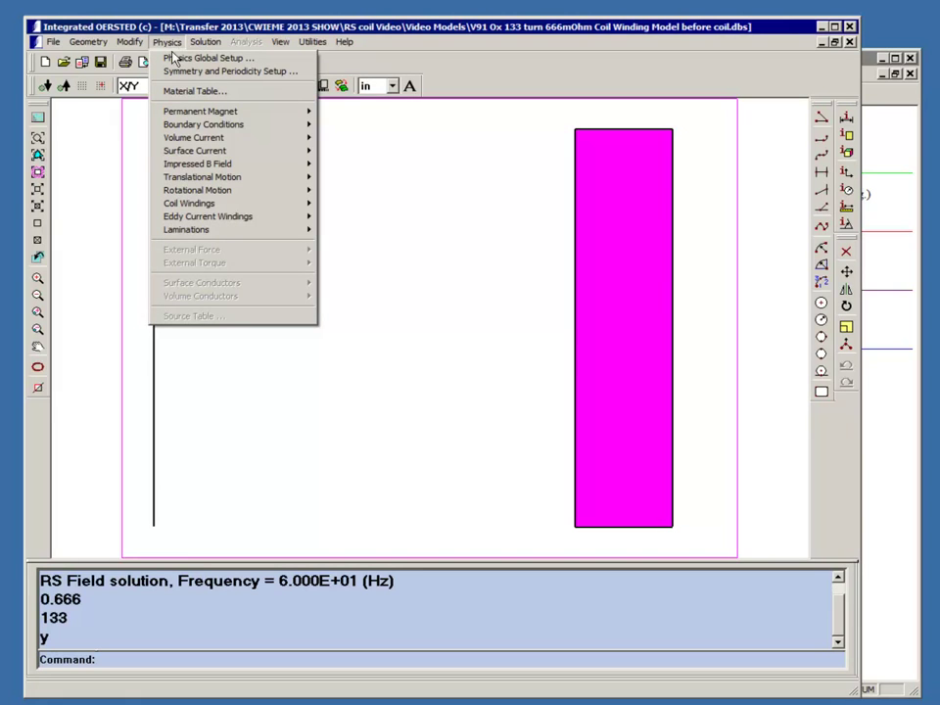
mouse_move(250, 204)
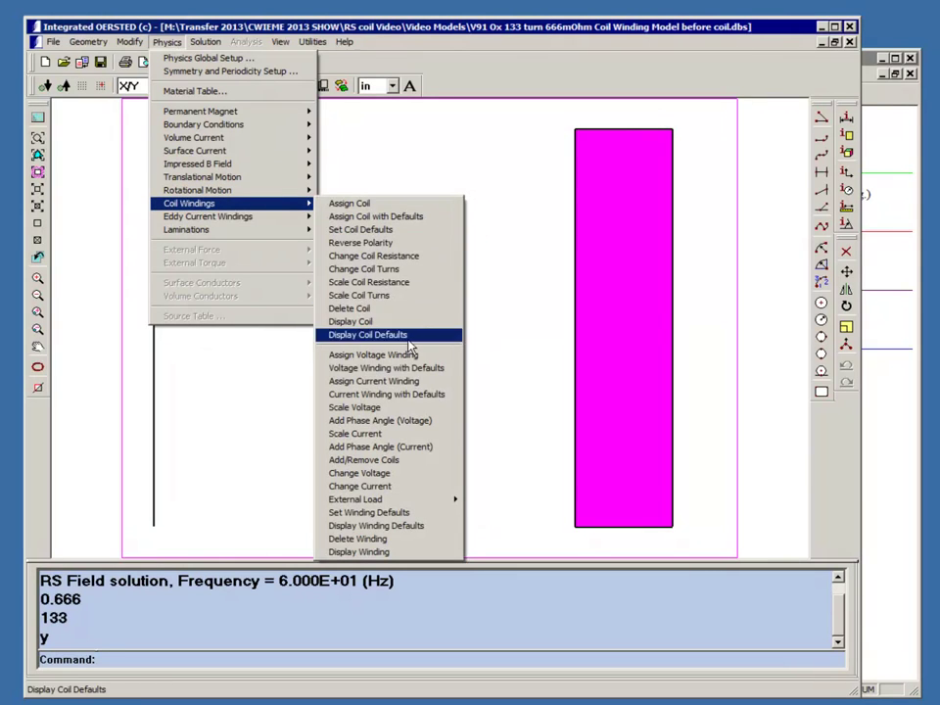
click(372, 354)
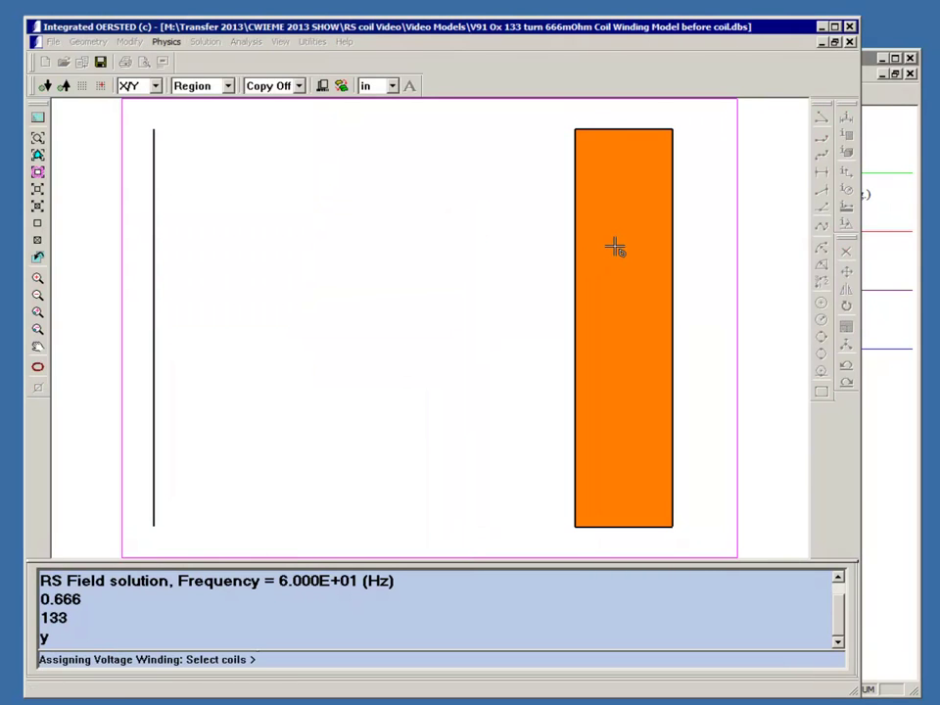
click(615, 247)
right_click(460, 252)
text(1 0)
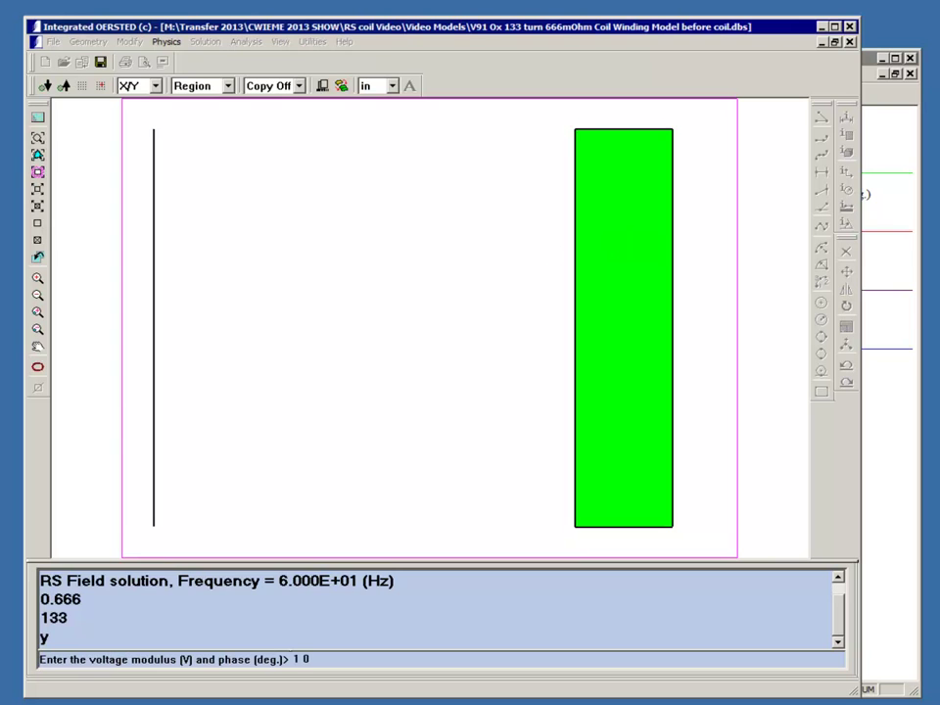
key(Return)
right_click(386, 127)
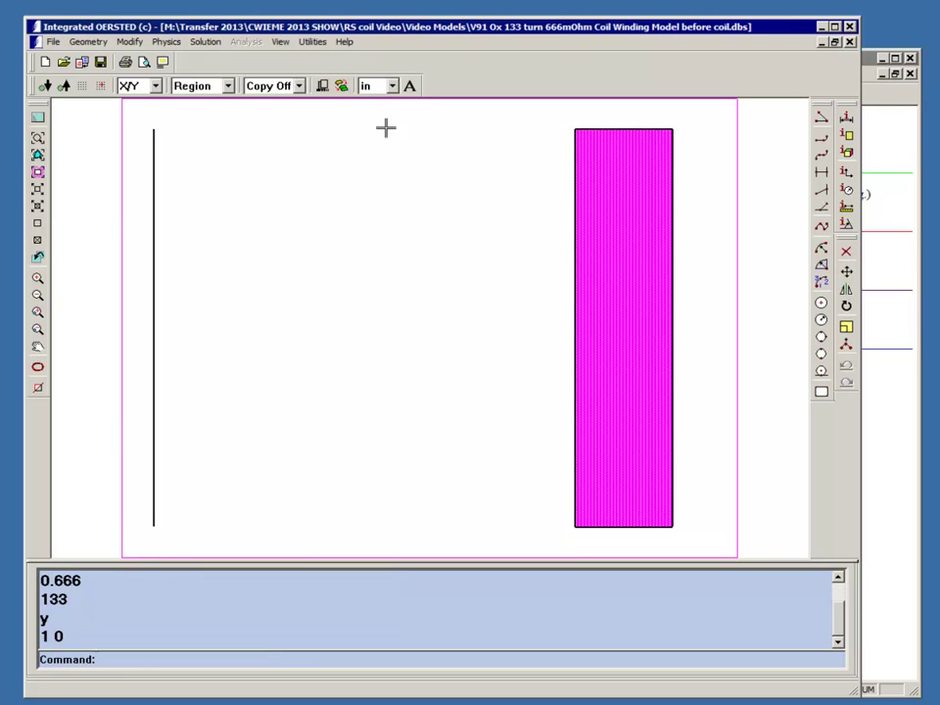
click(203, 42)
click(213, 84)
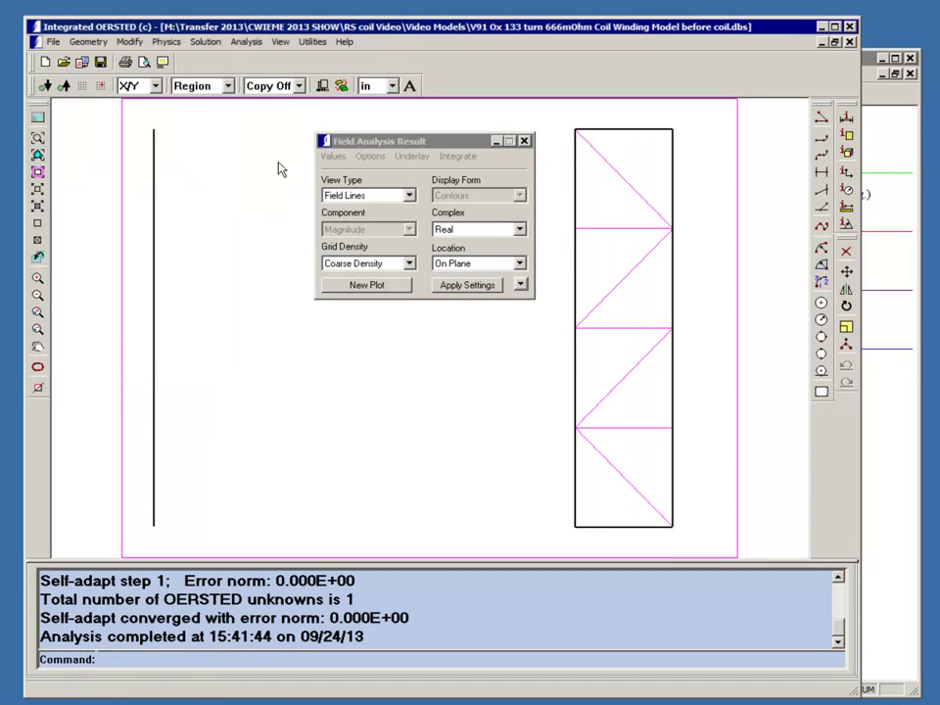
Step: Compute the coil winding's source resistance, 6.660E-01 ohms
click(247, 42)
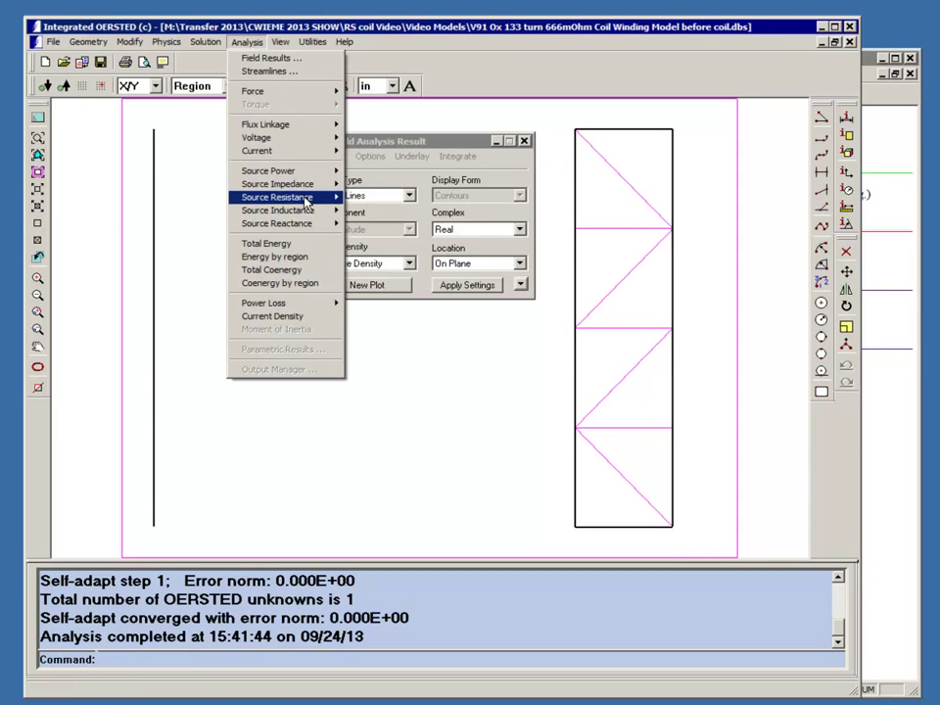
mouse_move(284, 198)
click(364, 213)
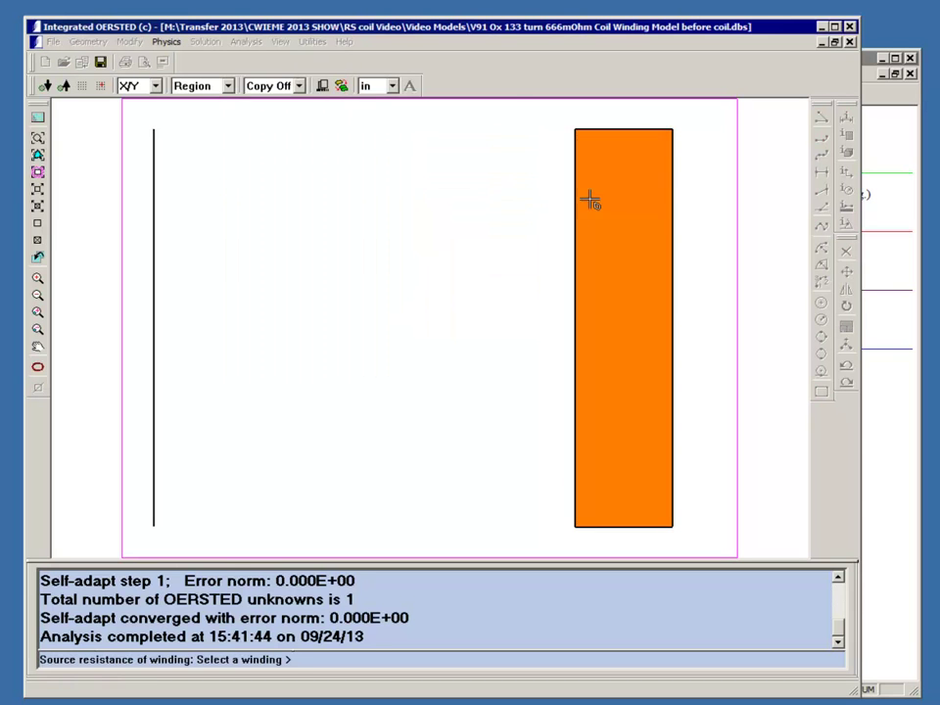
click(601, 201)
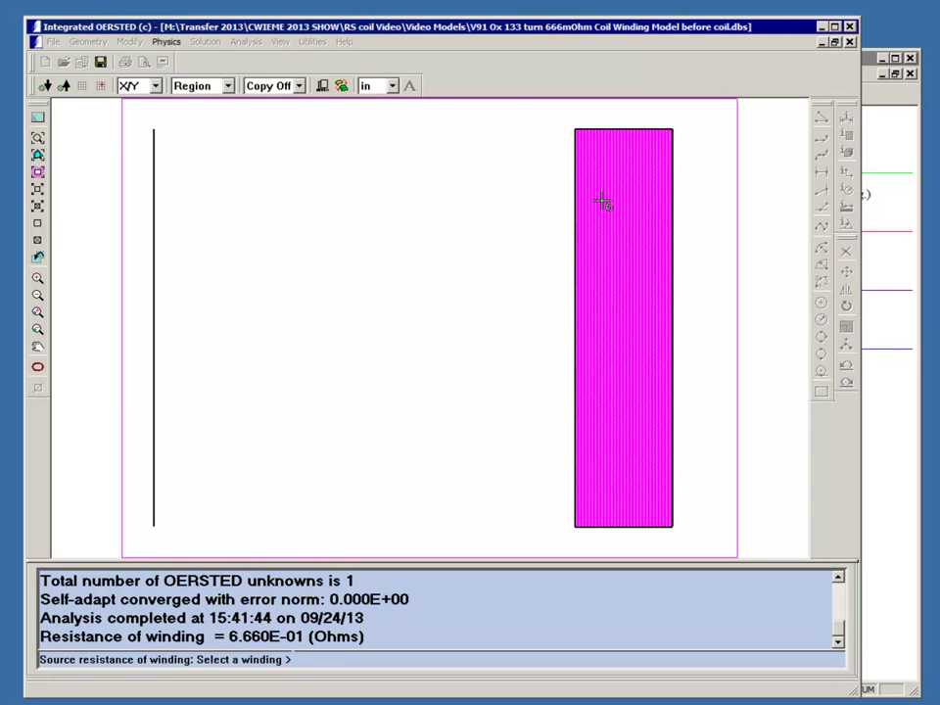
right_click(410, 227)
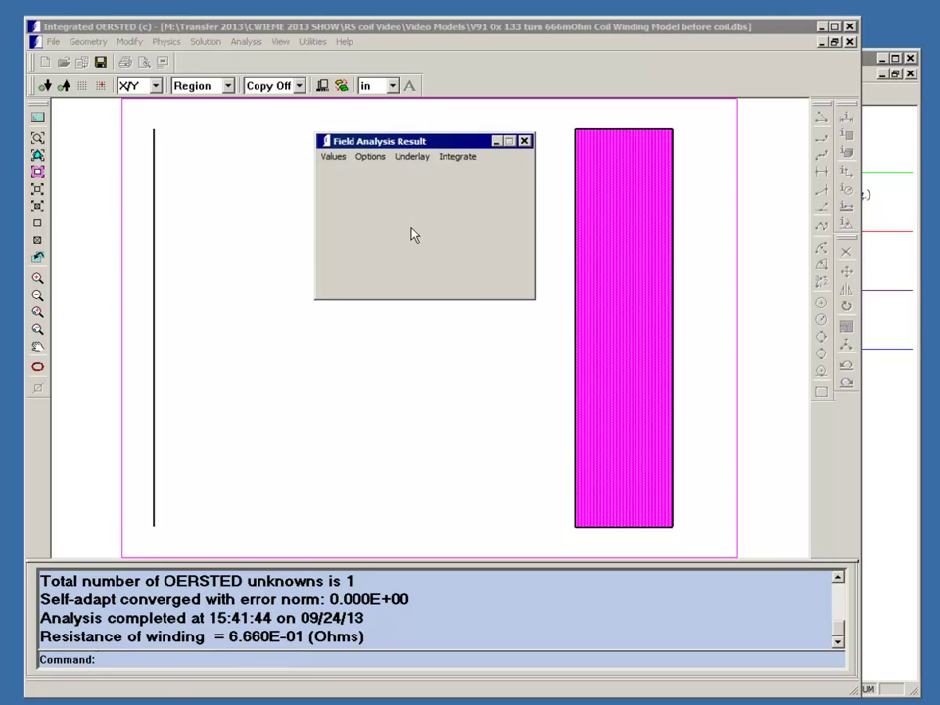
Step: Compute the coil winding's source inductance, 1.042E-03 henry
click(244, 43)
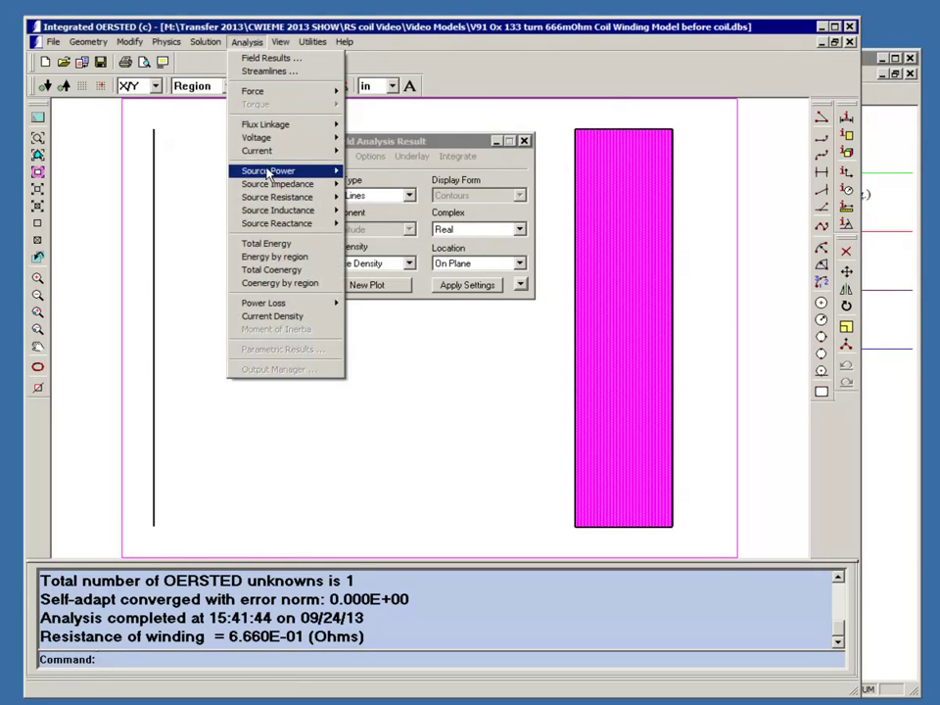
mouse_move(284, 213)
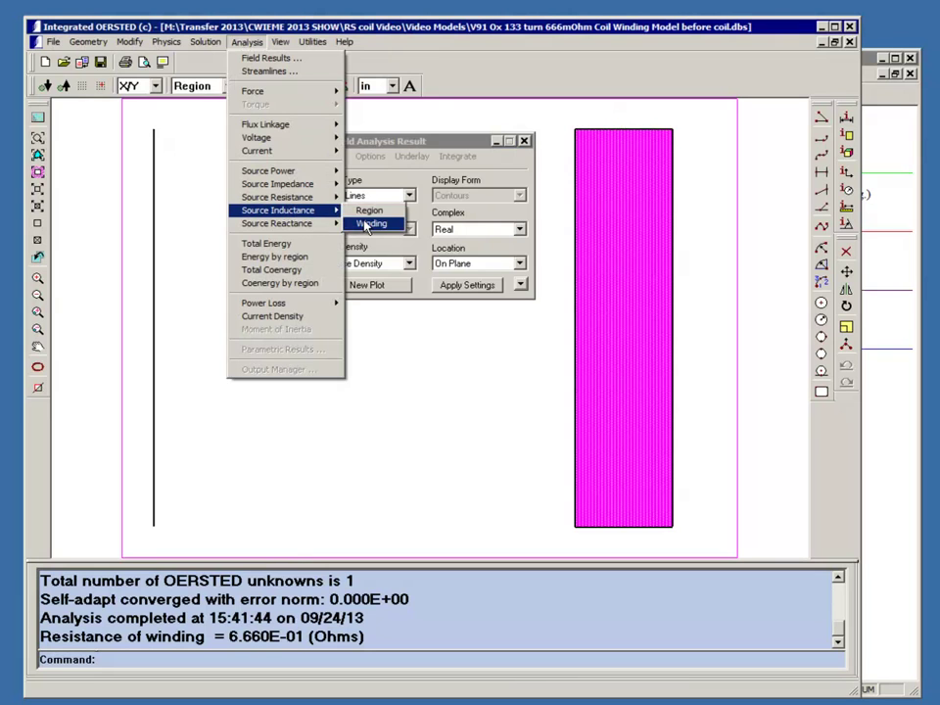
click(364, 224)
click(608, 220)
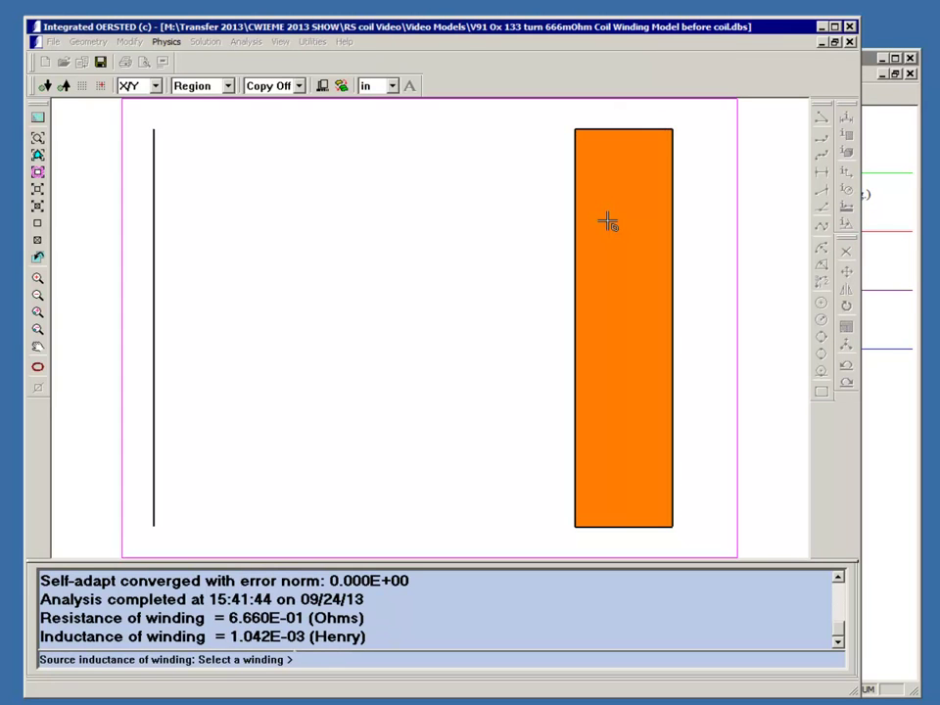
right_click(414, 232)
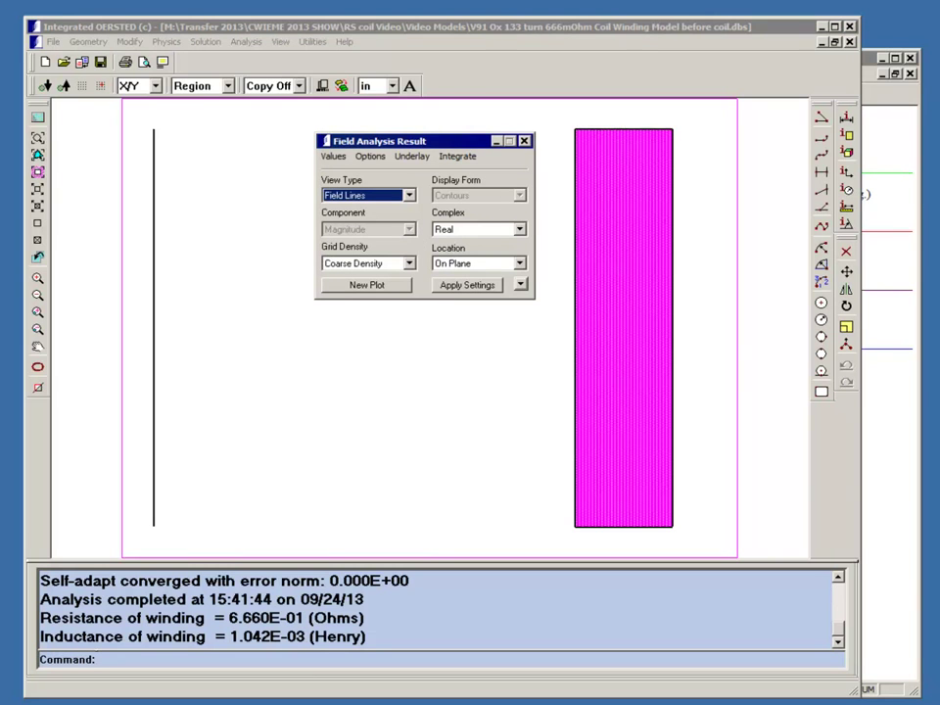
mouse_move(935, 323)
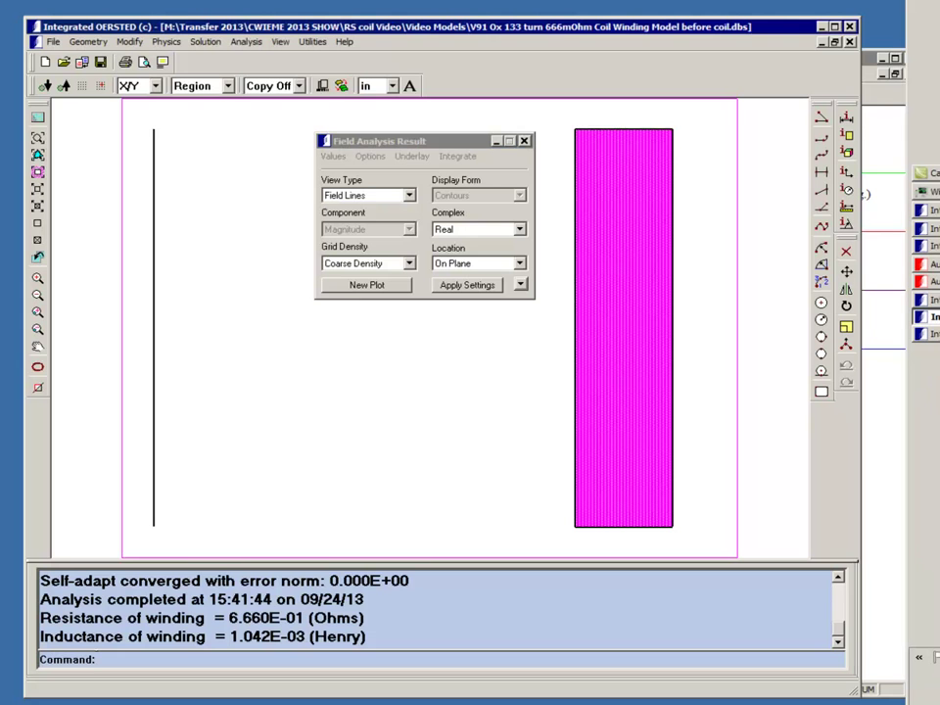
Step: Bring the AutoGraph frequency-sweep plot forward and read an InducWind data point's value
click(925, 264)
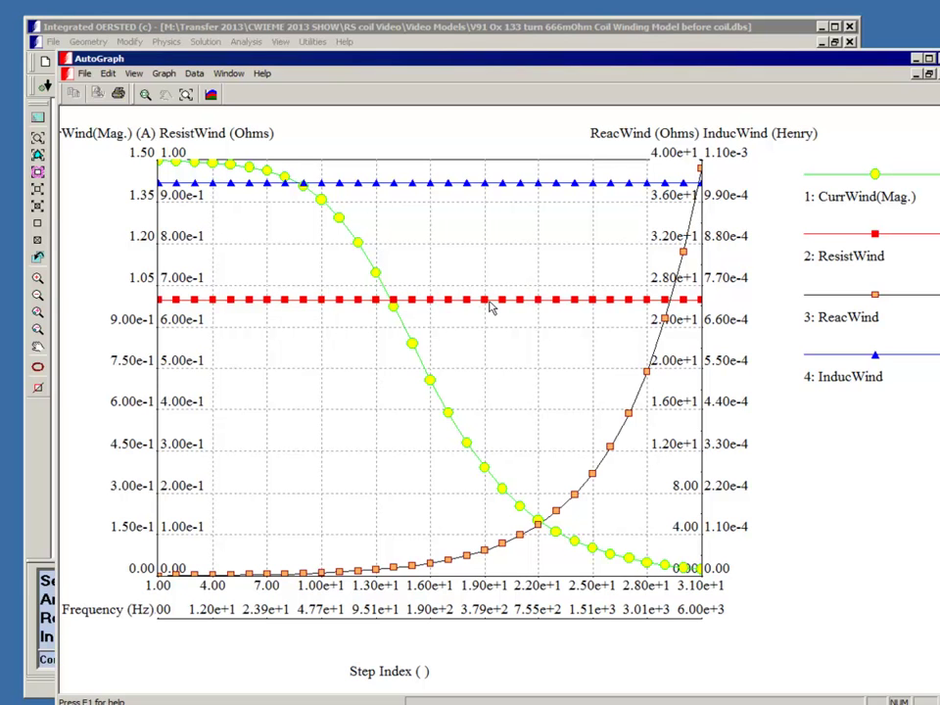
mouse_move(612, 188)
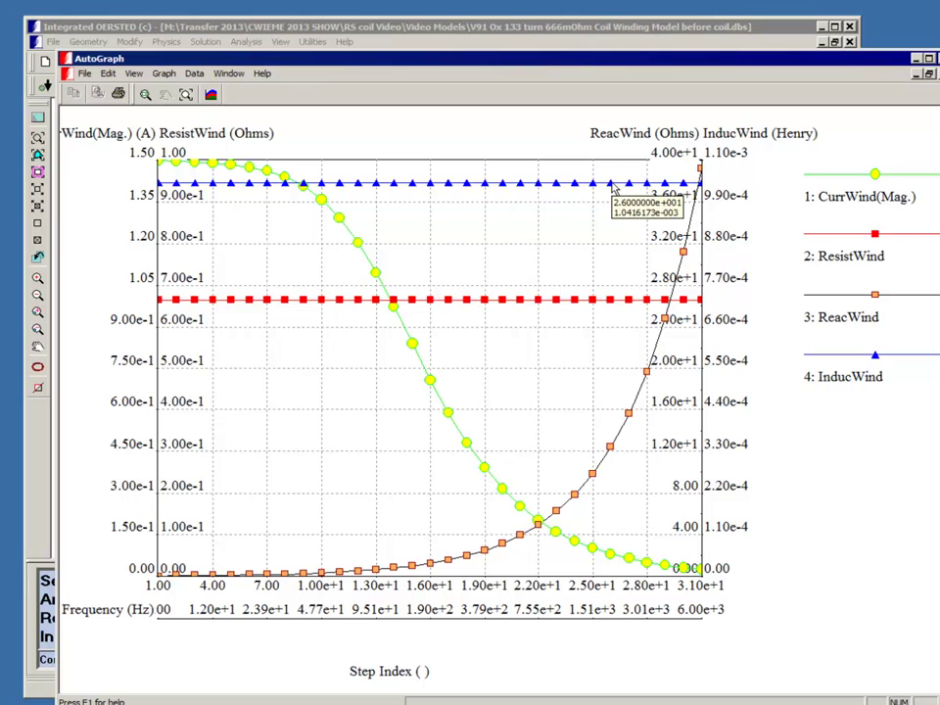